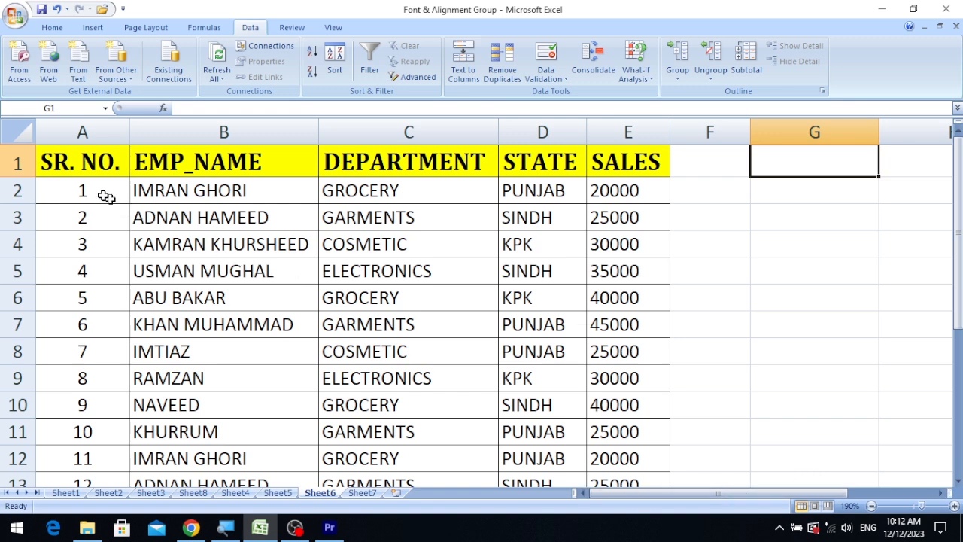
- Add a filter to columns A through E and show only the GROCERY records in the DEPARTMENT column
drag(68, 132, 625, 126)
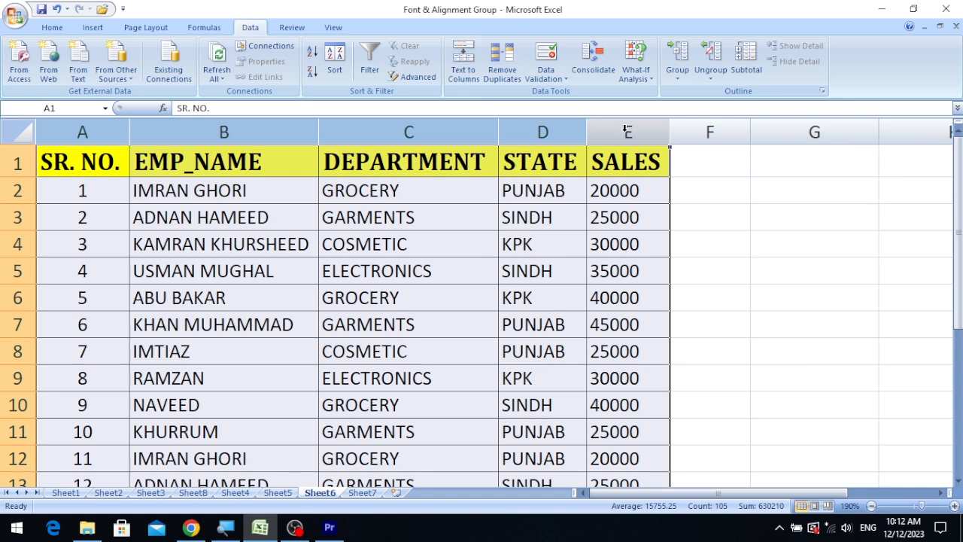
click(369, 67)
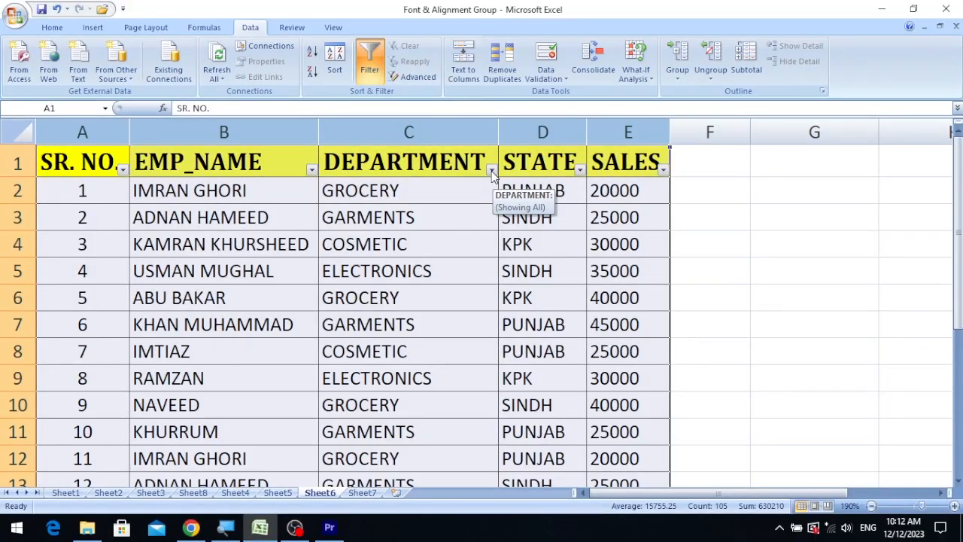
click(491, 170)
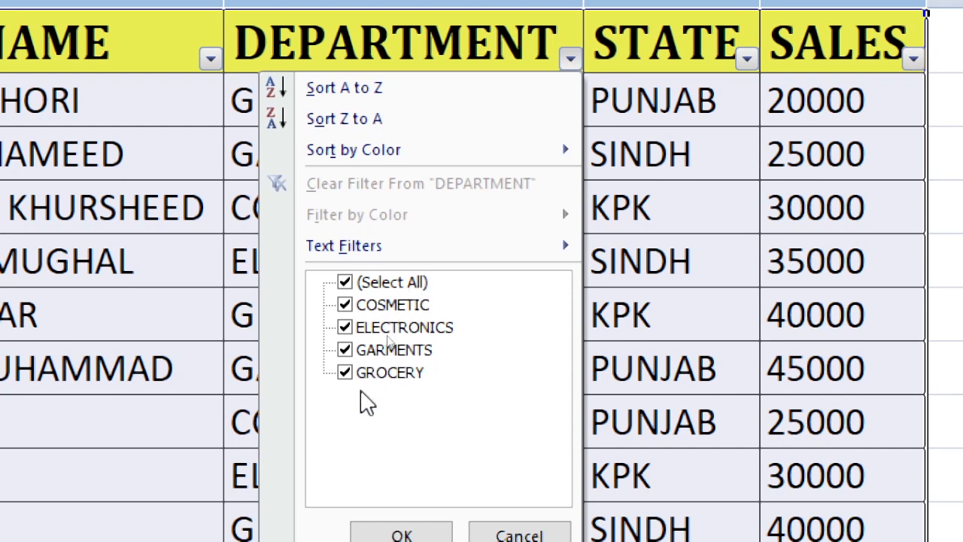
click(348, 281)
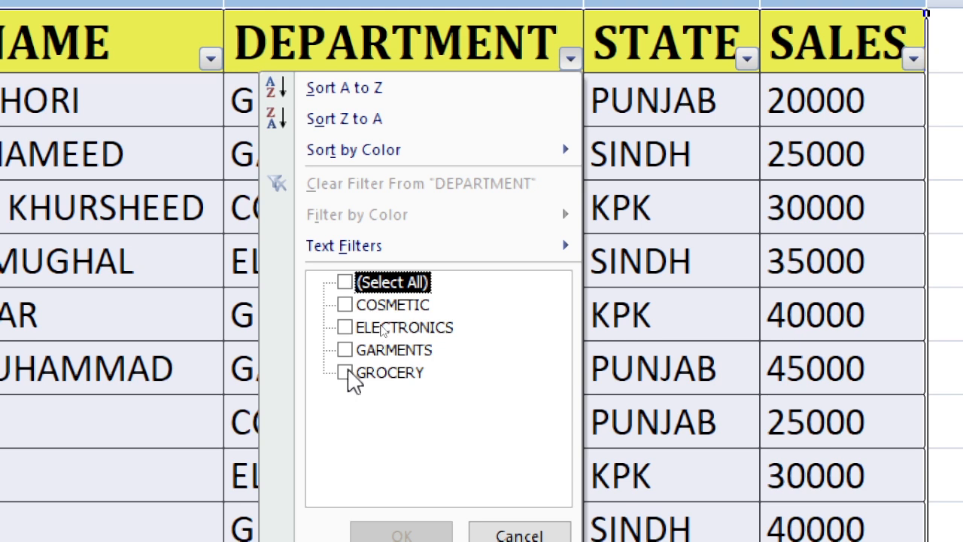
click(346, 371)
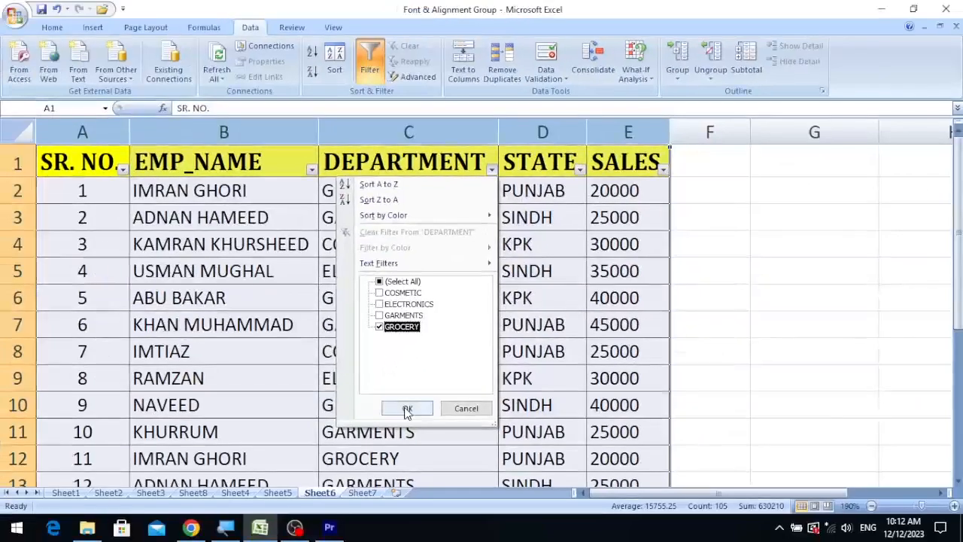
click(401, 533)
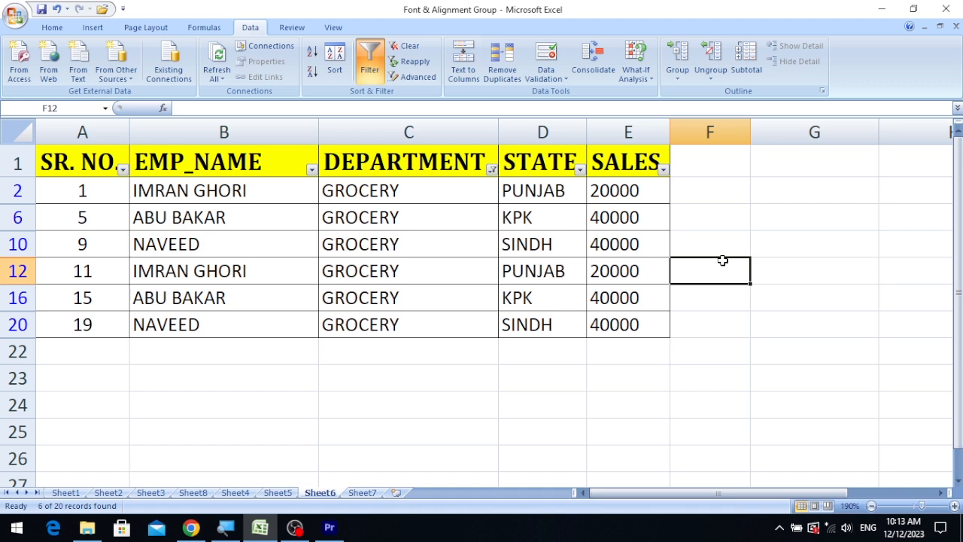
- Clear the filter from the DEPARTMENT column and turn off filtering for the table
click(492, 170)
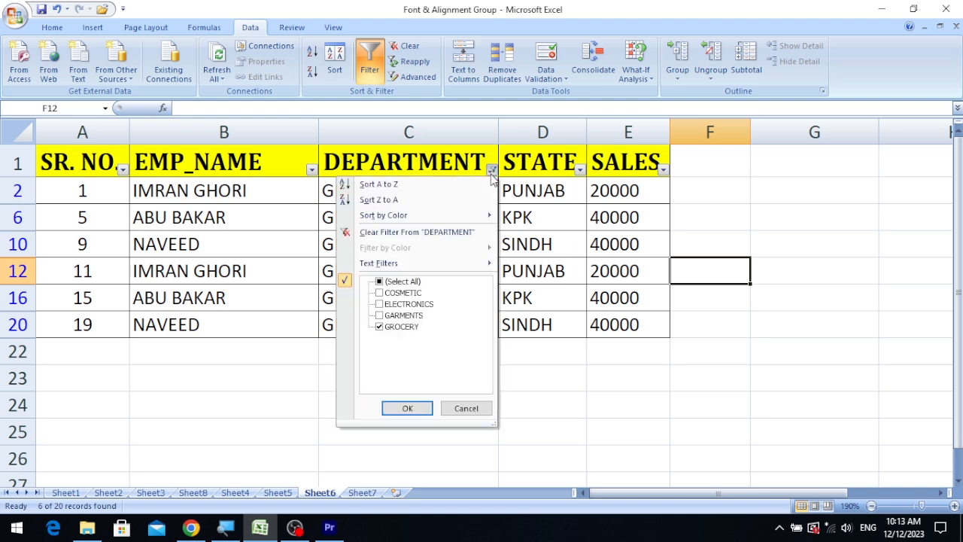
click(407, 228)
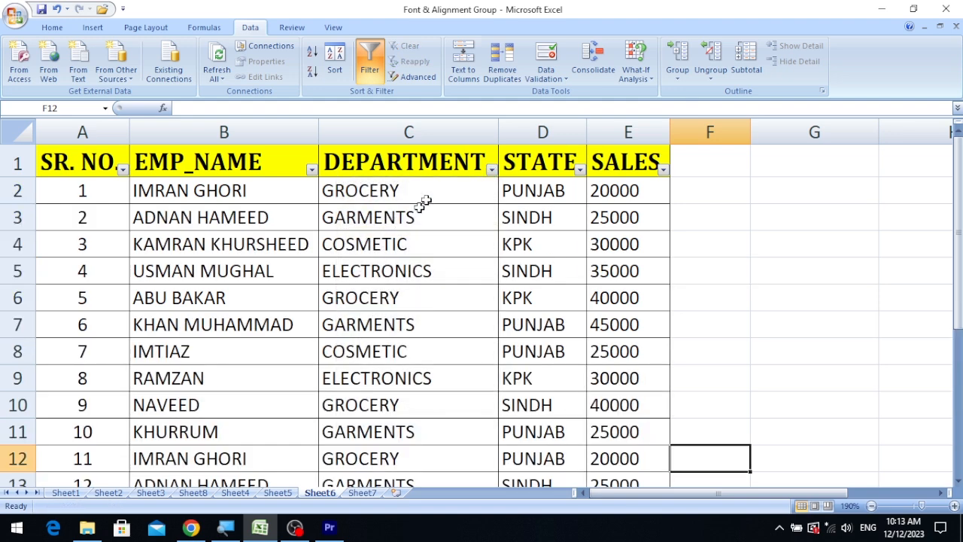
click(372, 55)
click(625, 169)
click(153, 171)
click(110, 170)
click(199, 175)
click(362, 165)
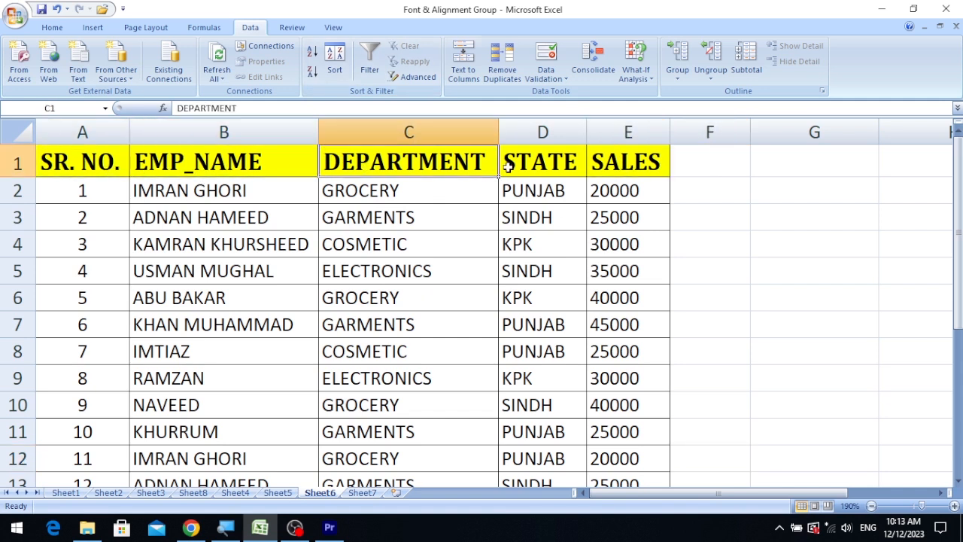
- Enter the criteria heading Department in G1 and Grocery in G2, and fit column G's width to its contents
click(783, 167)
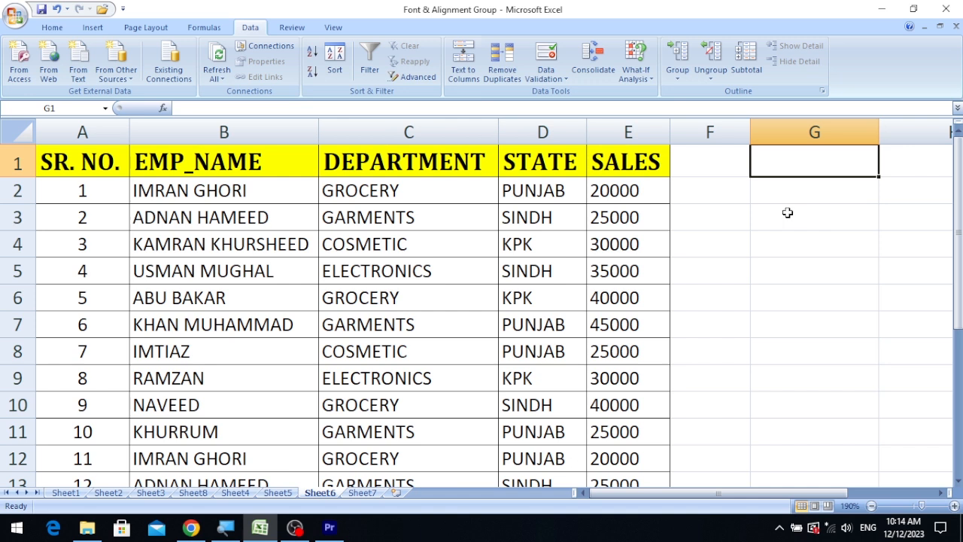
text(Department)
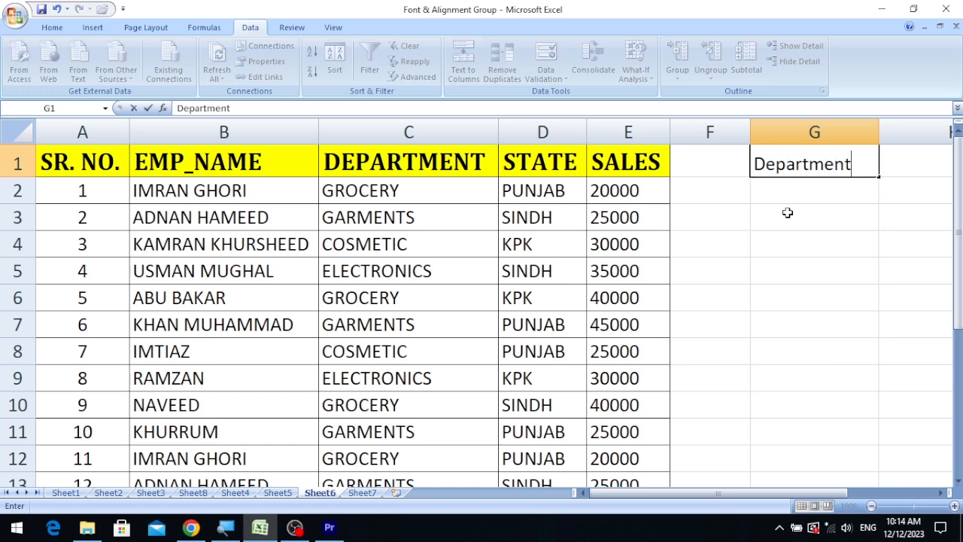
key(Return)
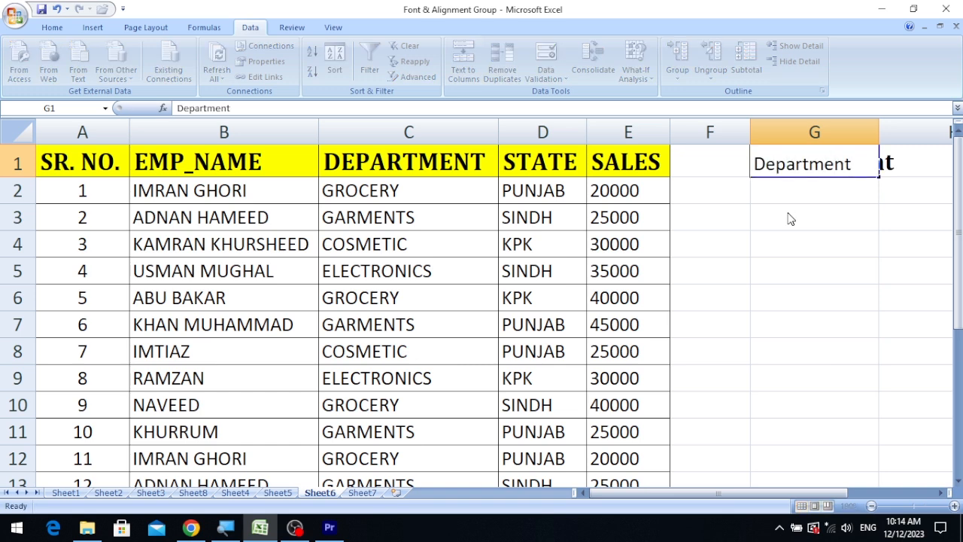
text(G)
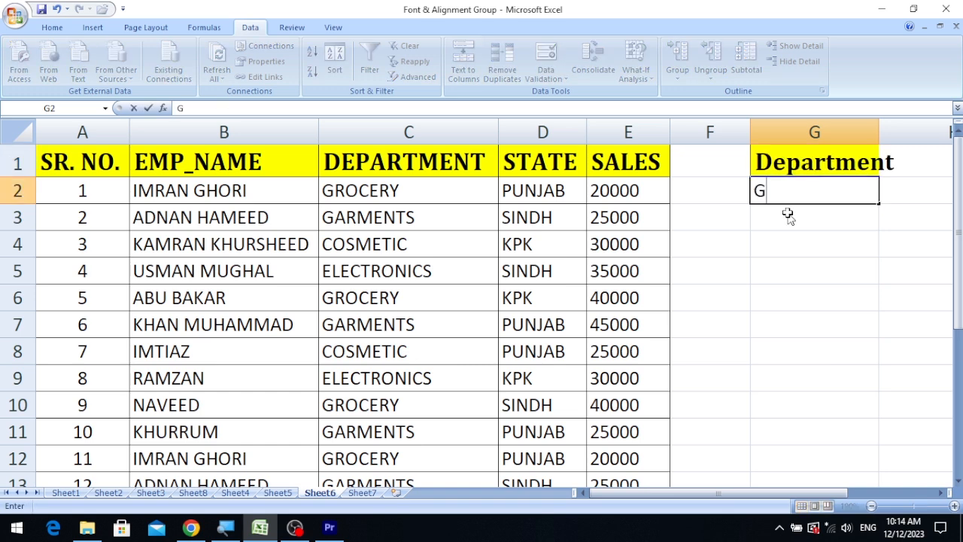
text(rocery)
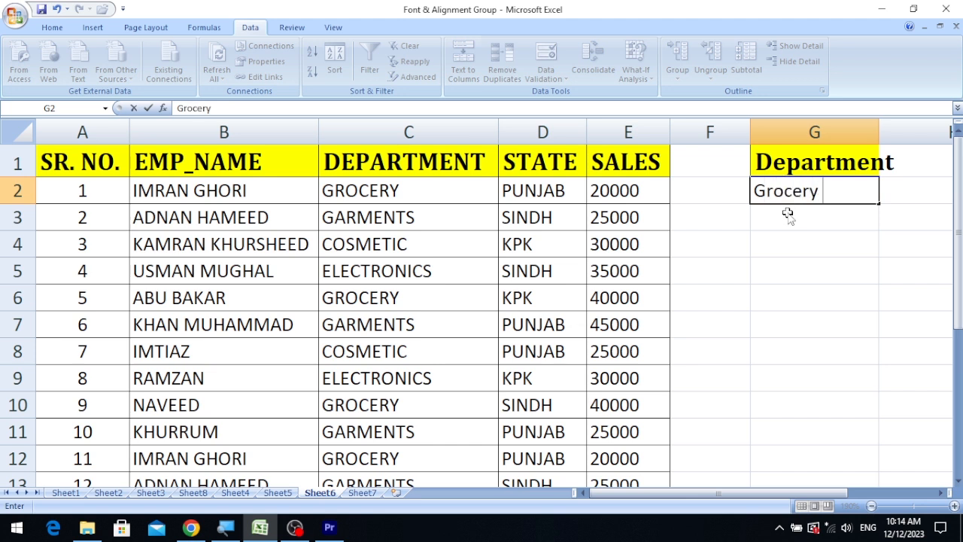
key(Return)
key(Up)
double_click(879, 132)
drag(839, 164, 841, 193)
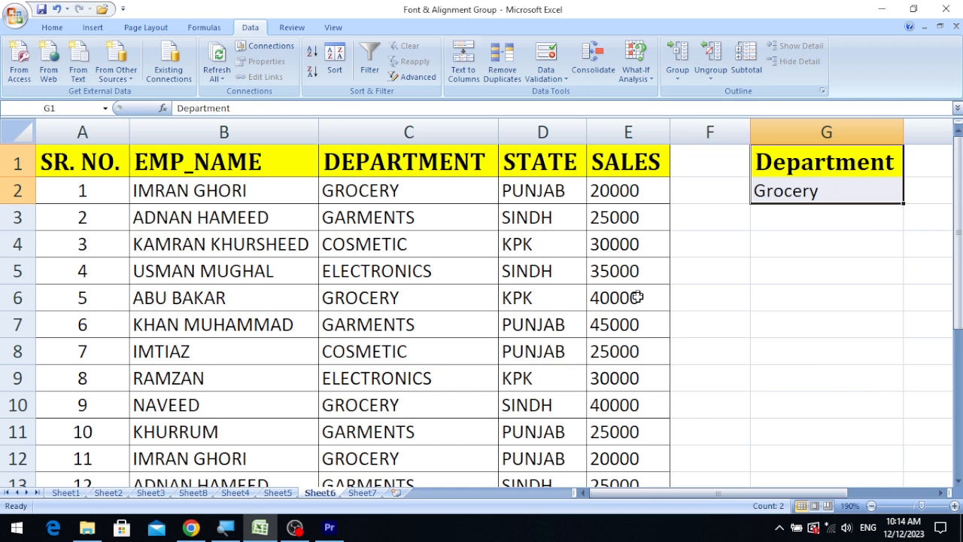
- Start an Advanced Filter from Sheet7 and set it to copy the results to another location
click(350, 493)
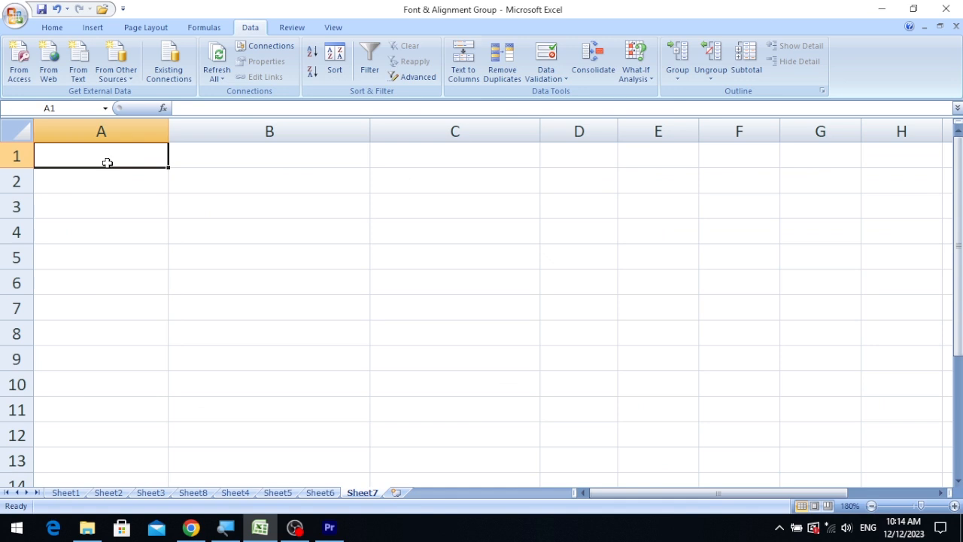
click(414, 82)
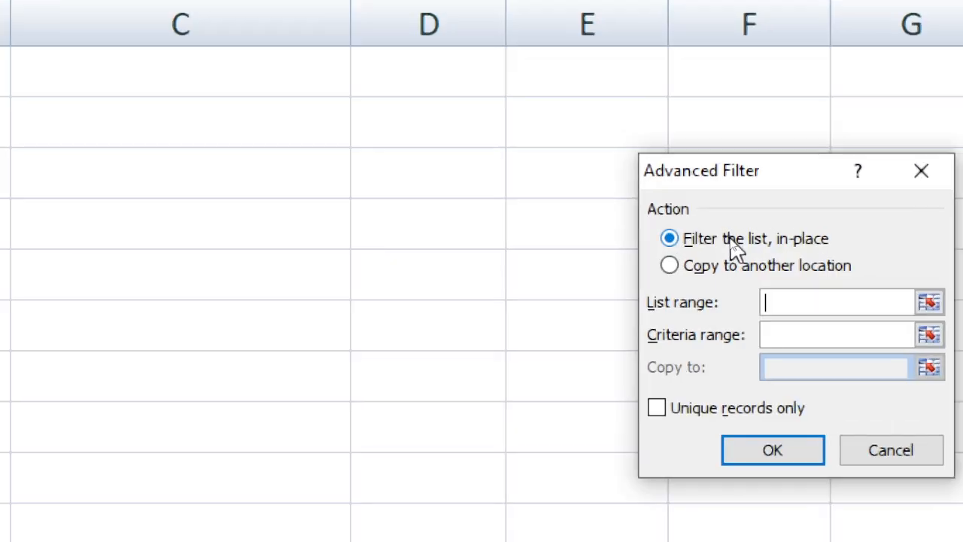
drag(713, 171, 294, 107)
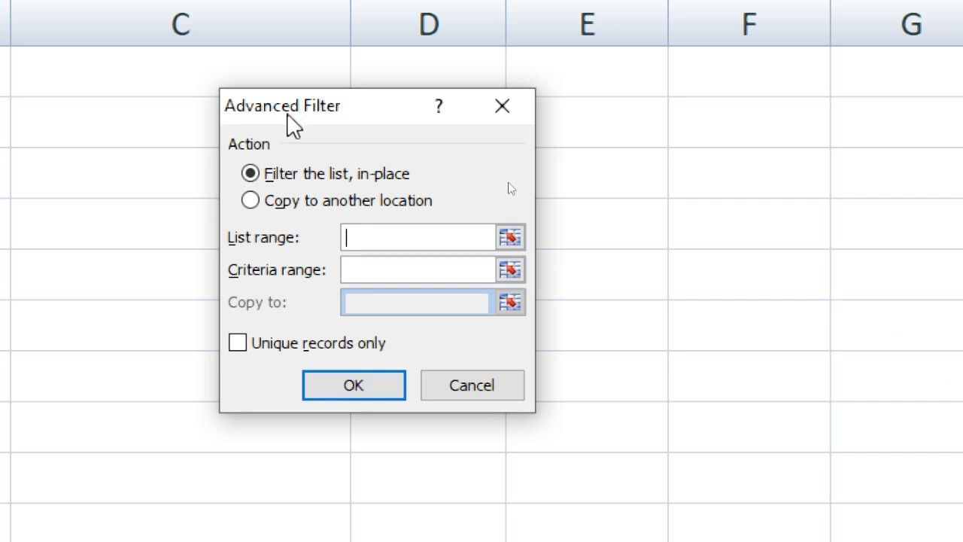
click(250, 201)
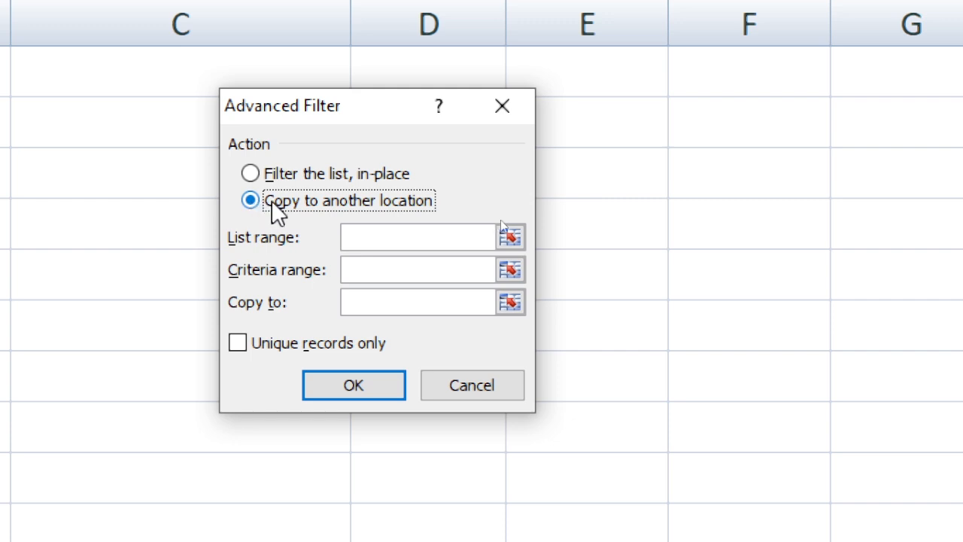
- Set the Advanced Filter's list range to columns A through E of Sheet6
click(415, 241)
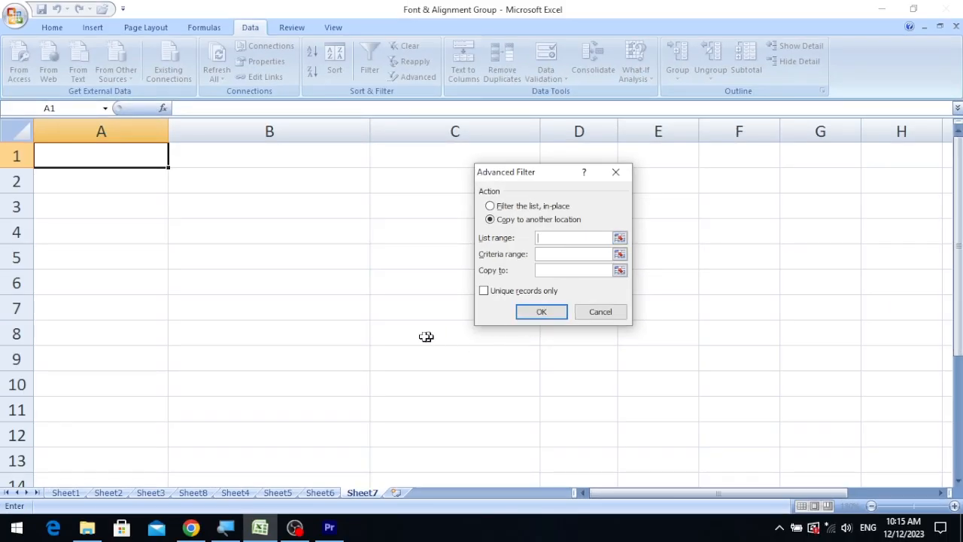
click(328, 492)
drag(553, 177, 682, 186)
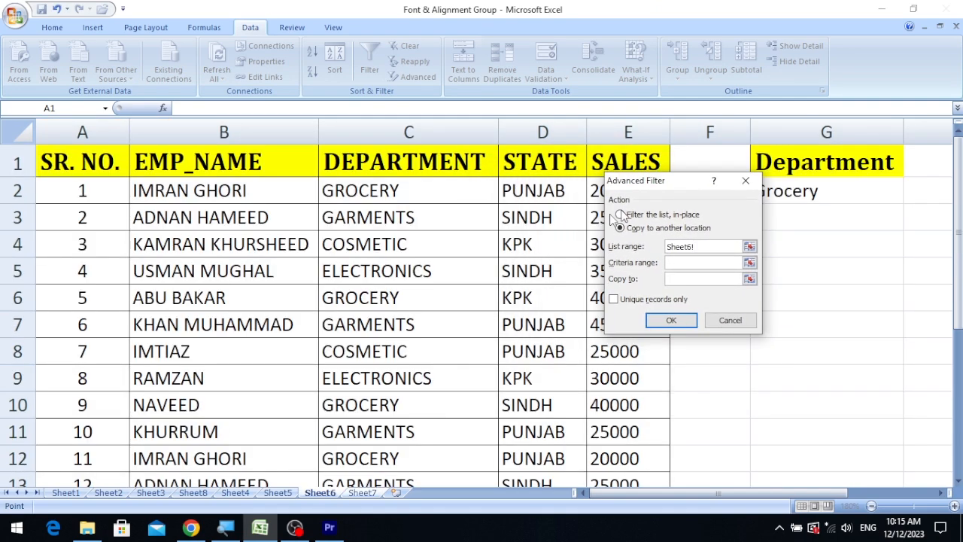
drag(79, 128, 628, 132)
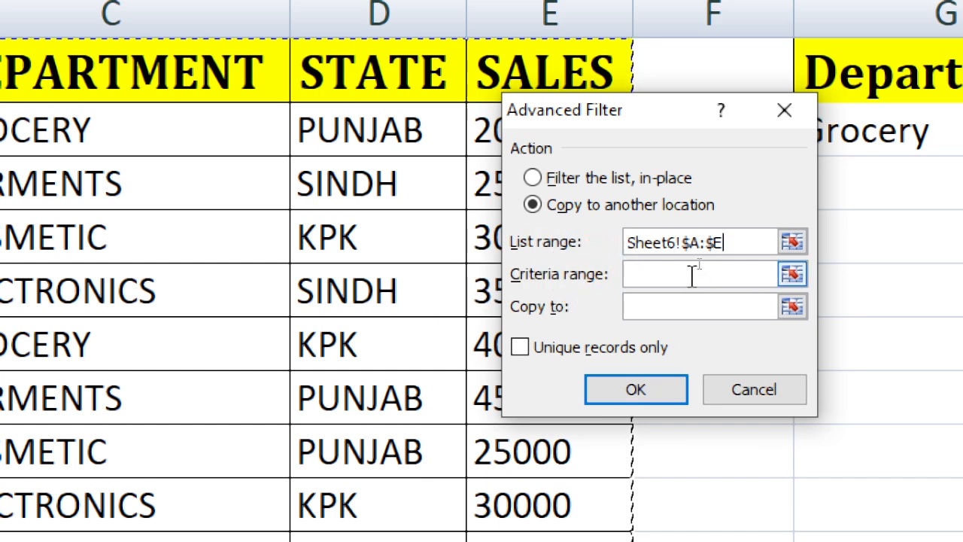
- Set the criteria range to G1:G2 of Sheet6 and copy the matching records to cell A1 of Sheet7
click(692, 277)
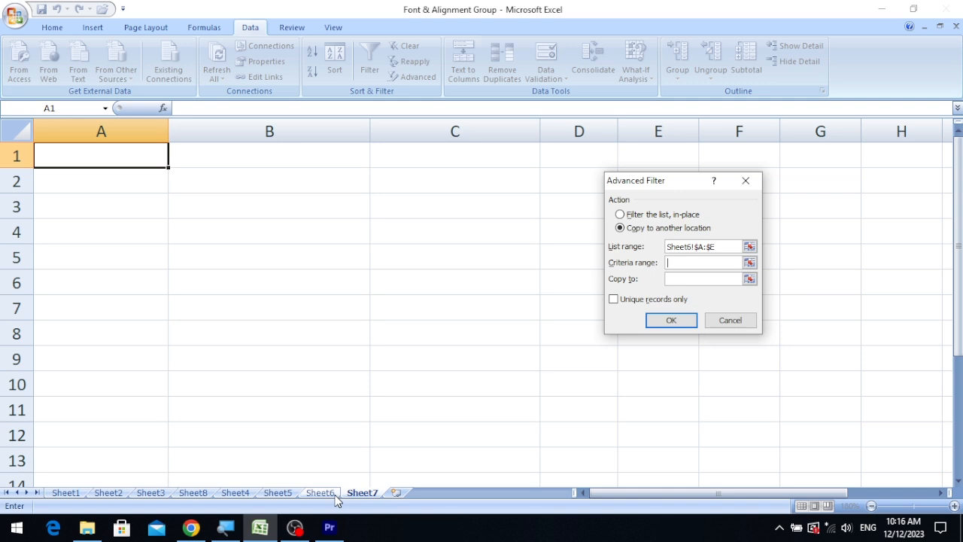
click(336, 496)
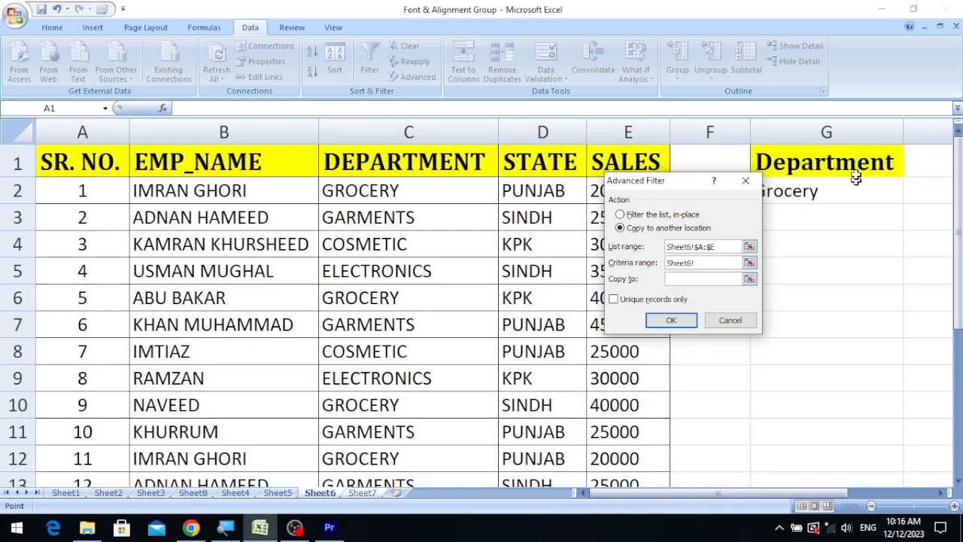
drag(819, 158, 823, 179)
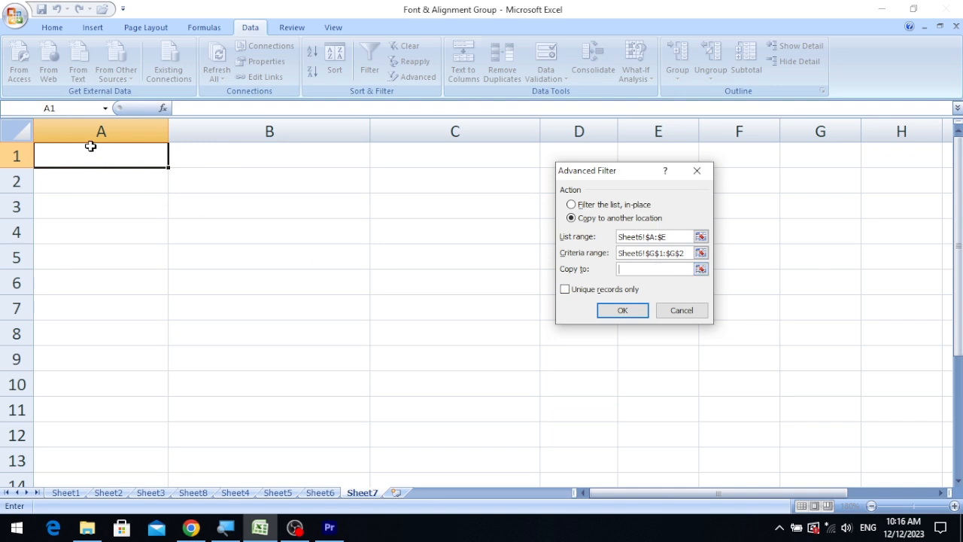
click(105, 154)
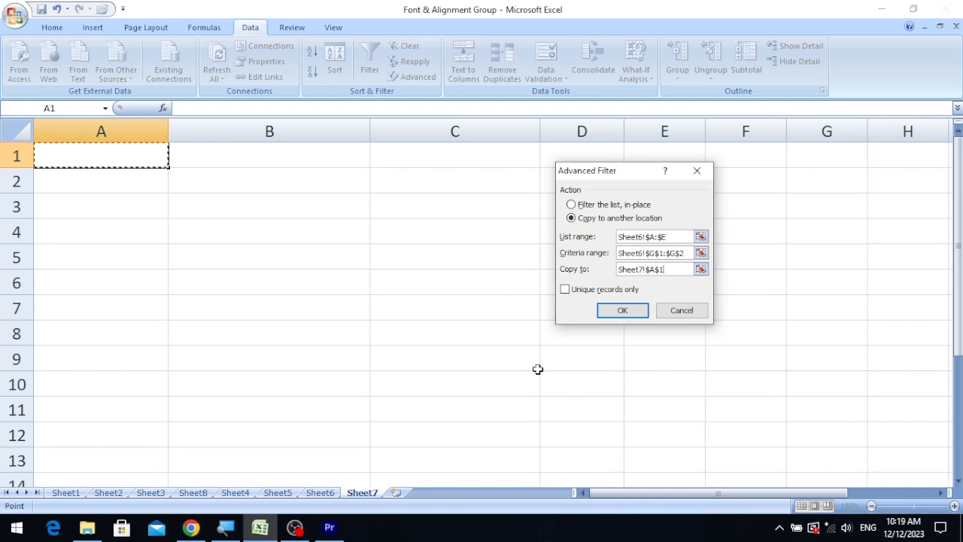
click(621, 315)
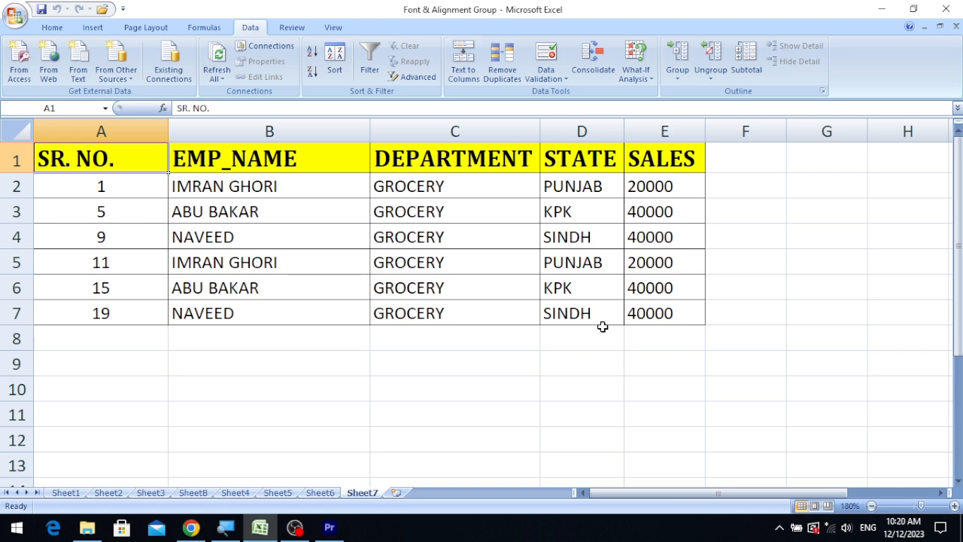
- Delete rows 1 to 7 holding the extracted records on Sheet7
drag(17, 158, 38, 312)
key(ctrl+minus)
- Return to Sheet6 and bring the empty columns beside the DEPARTMENT criteria into view
click(314, 494)
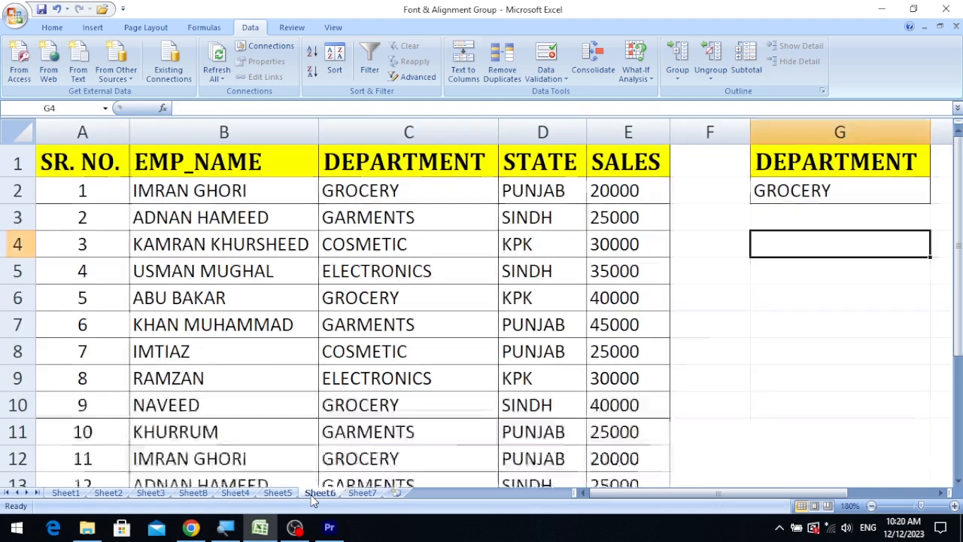
click(770, 326)
drag(648, 493, 708, 481)
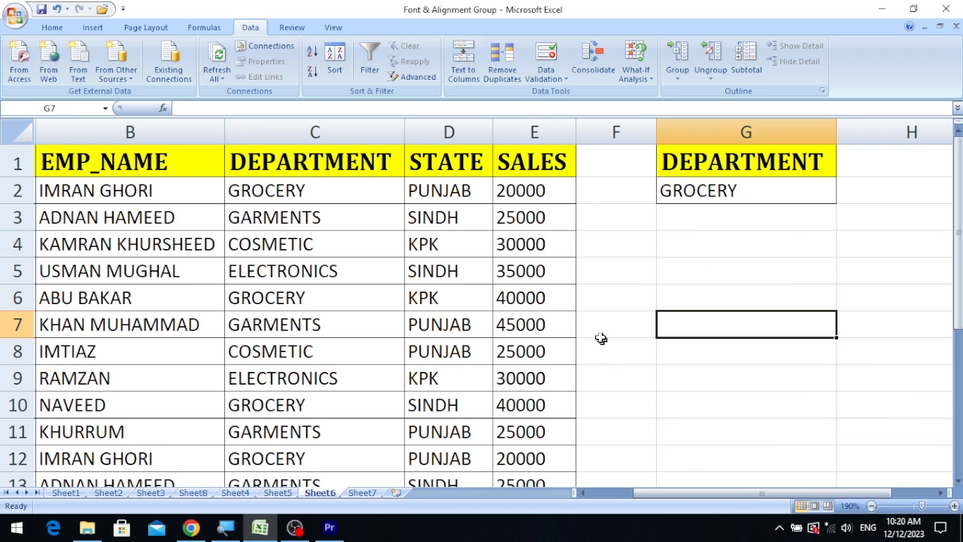
click(507, 194)
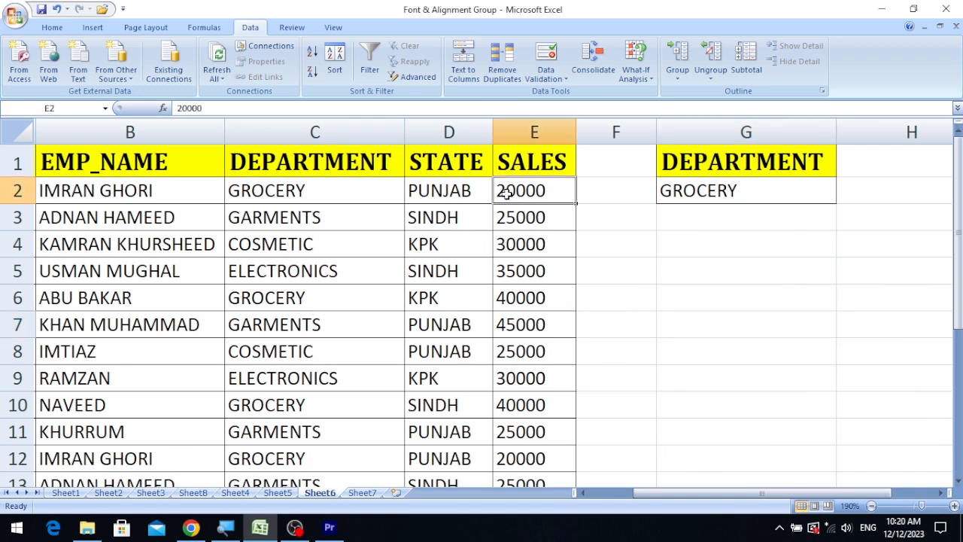
click(500, 405)
scroll(662, 463, right, 1)
click(711, 170)
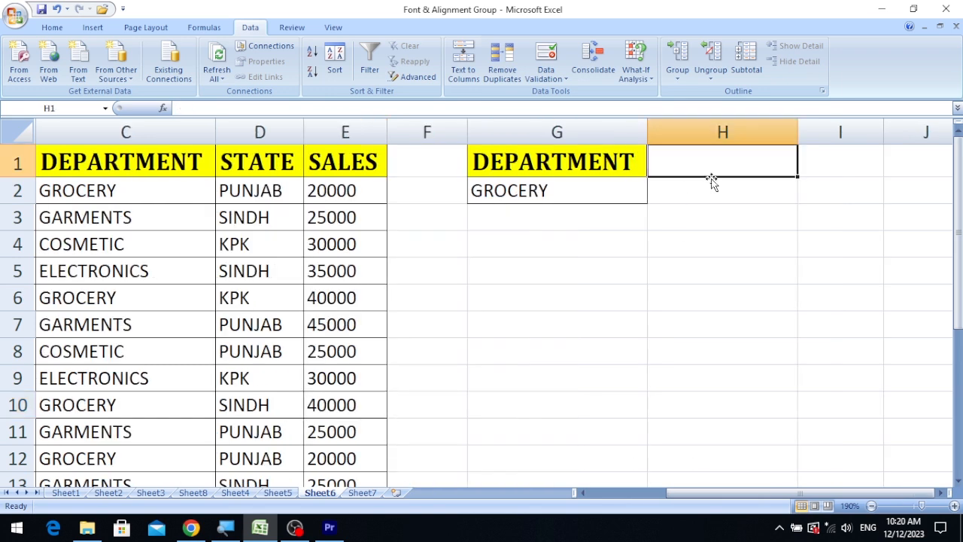
text(sa)
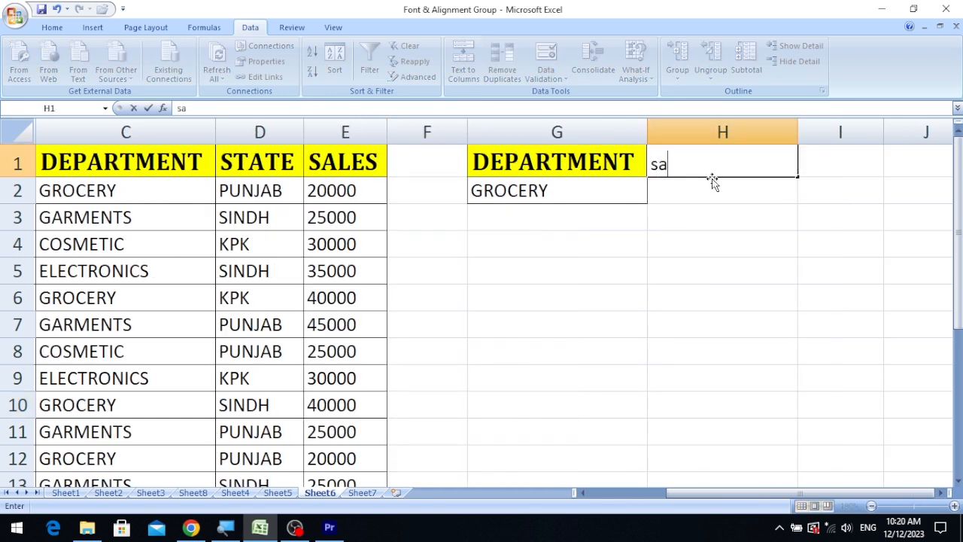
key(Escape)
- Copy the SALES header from E1 into H1 as a second criteria heading, and select the cell below it
click(366, 168)
key(ctrl+c)
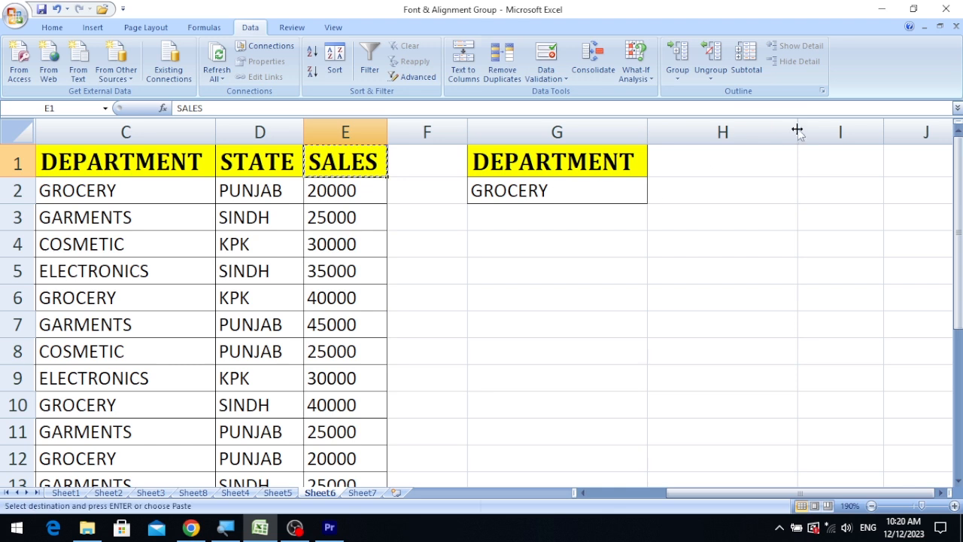
click(749, 167)
key(ctrl+v)
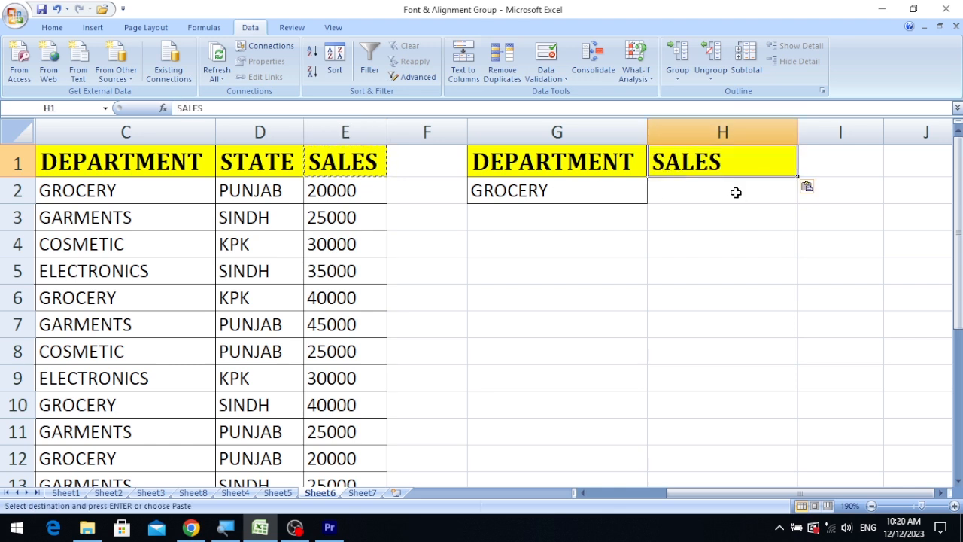
click(735, 193)
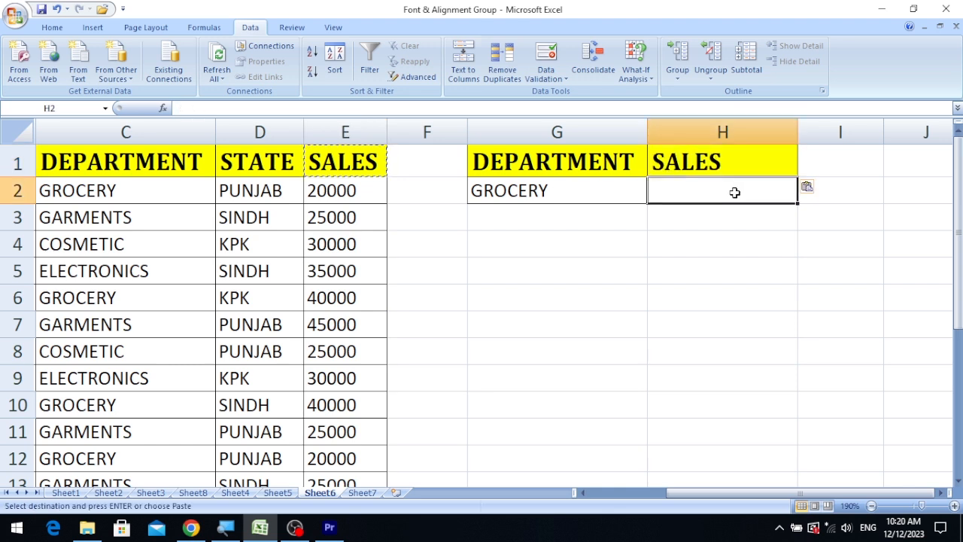
- Enter the criterion >20000 in H2, below the SALES criteria heading
text(>20000)
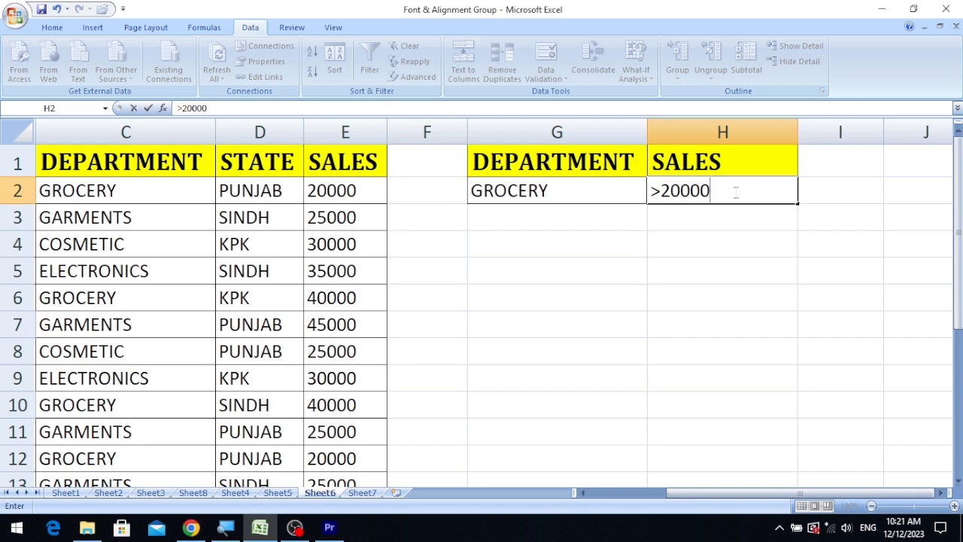
click(580, 188)
- Start an Advanced Filter from cell A1 of Sheet7 that copies to another location, with Sheet6 columns A:E as the list range
click(345, 493)
click(135, 203)
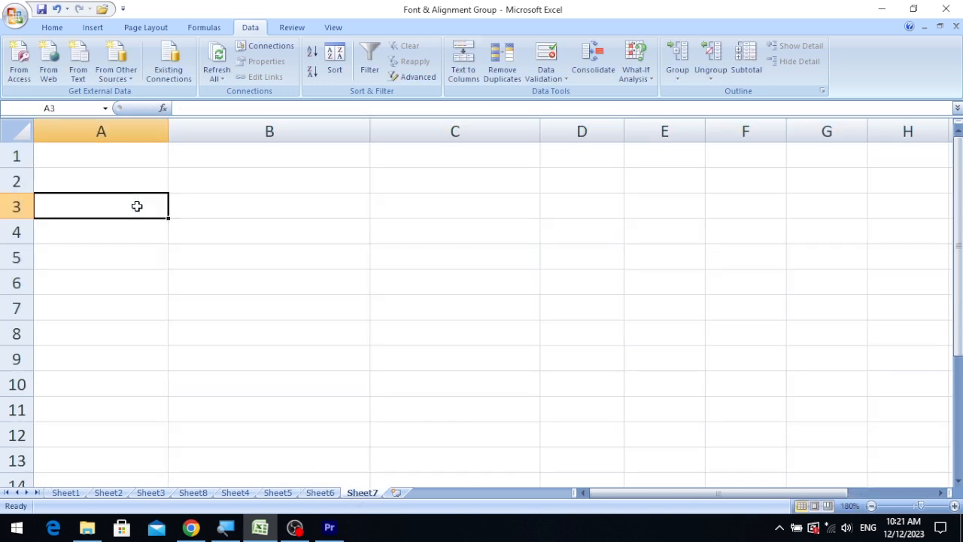
click(104, 153)
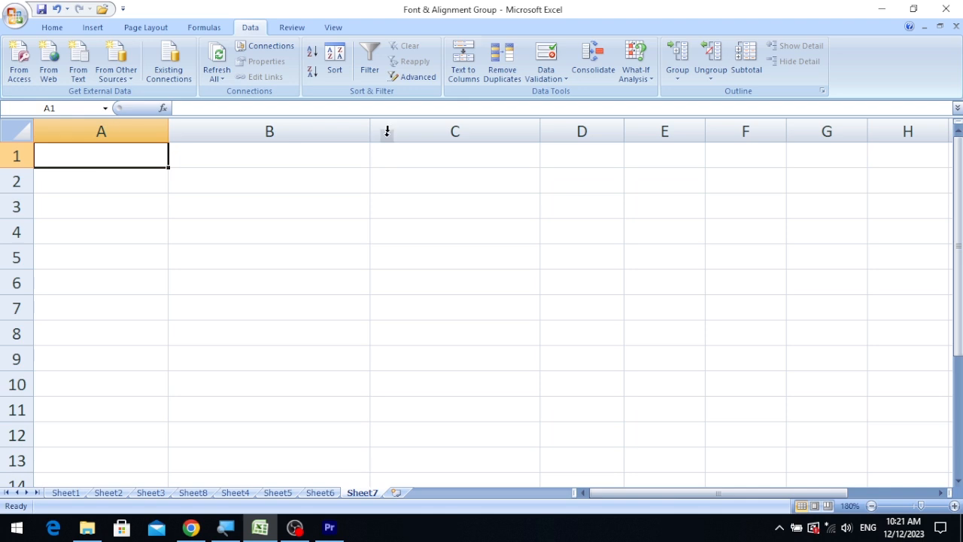
click(409, 81)
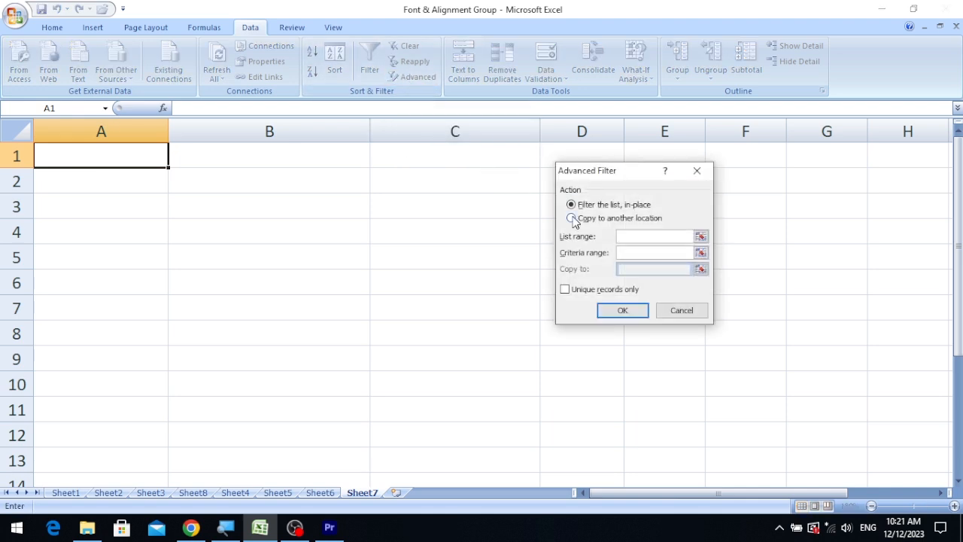
click(572, 219)
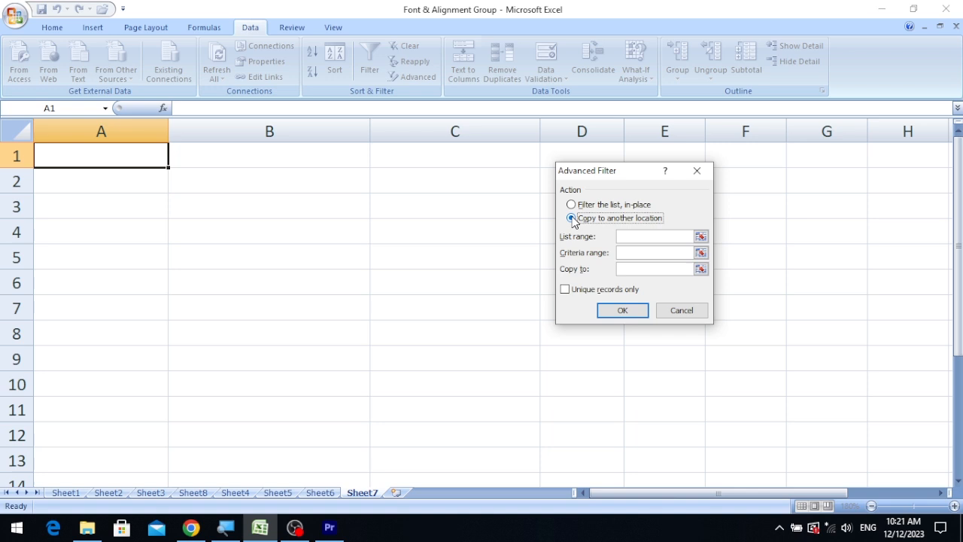
click(631, 235)
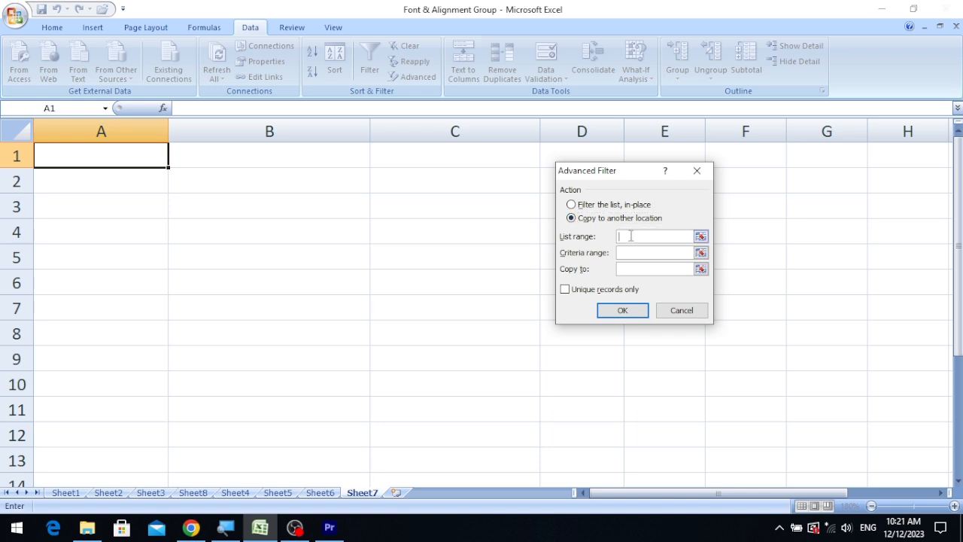
click(336, 493)
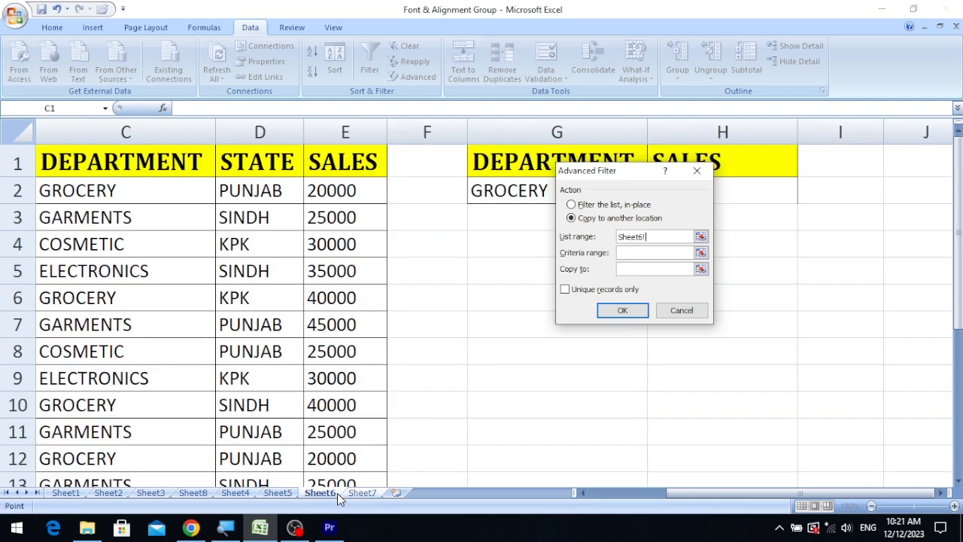
drag(362, 124, 75, 132)
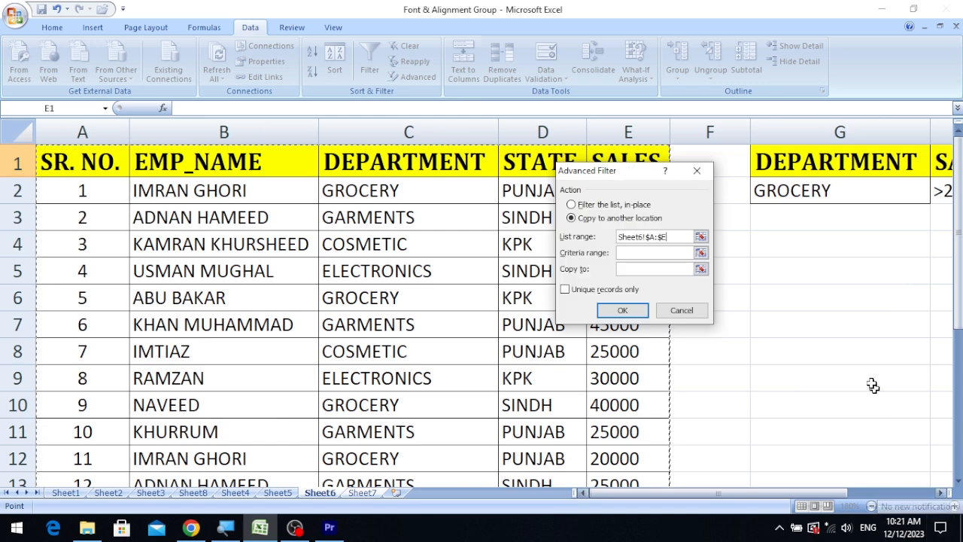
- Set the criteria range to G1:H2 of Sheet6 and copy the matching records to Sheet7 starting at A1
click(643, 255)
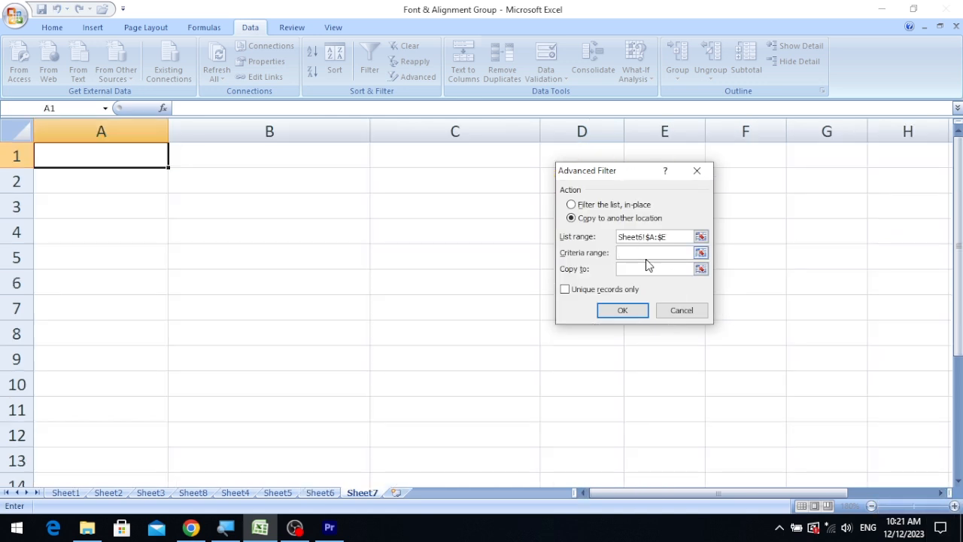
click(315, 499)
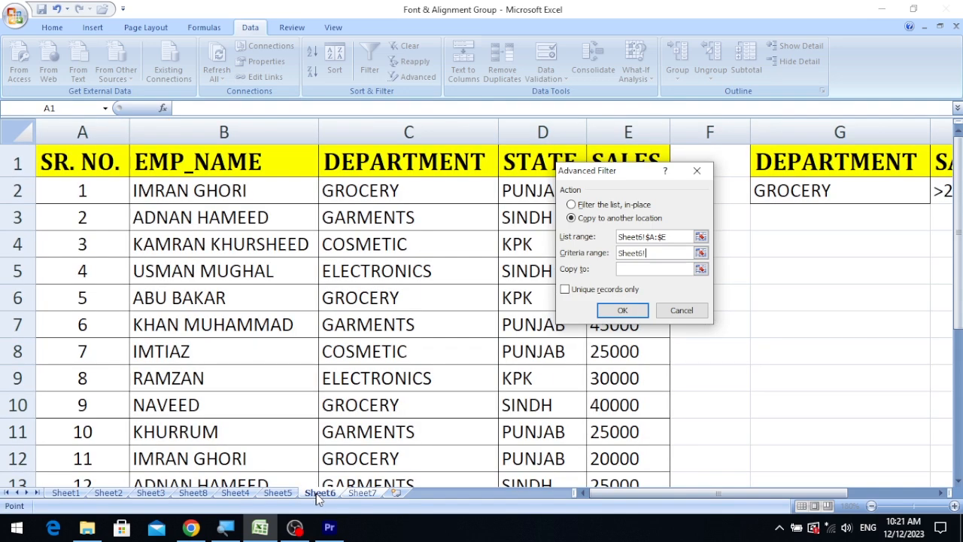
drag(783, 162, 722, 183)
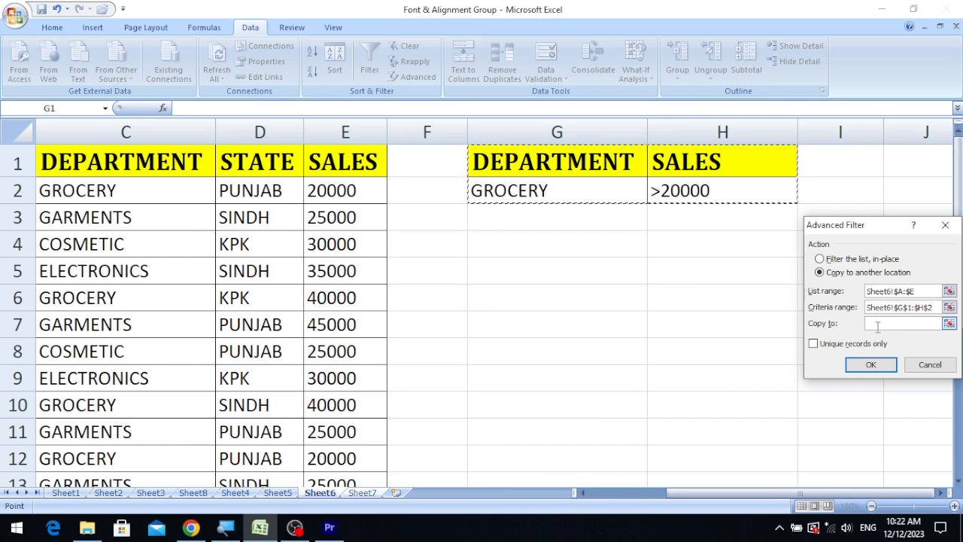
click(362, 492)
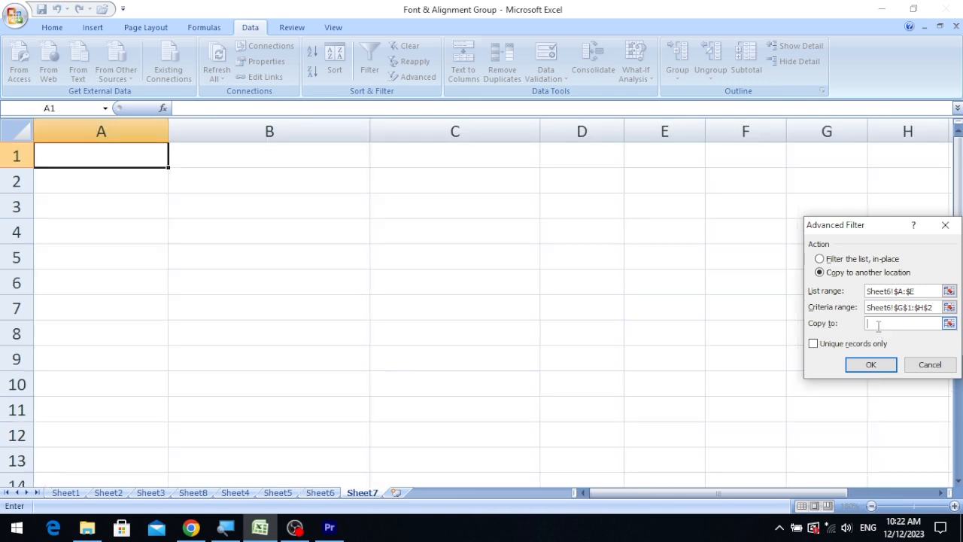
drag(860, 226, 468, 194)
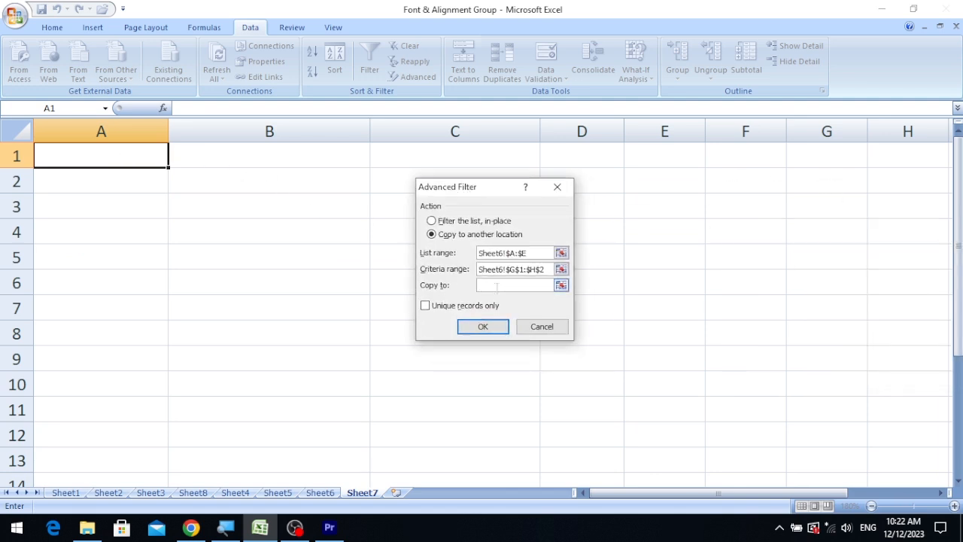
click(108, 159)
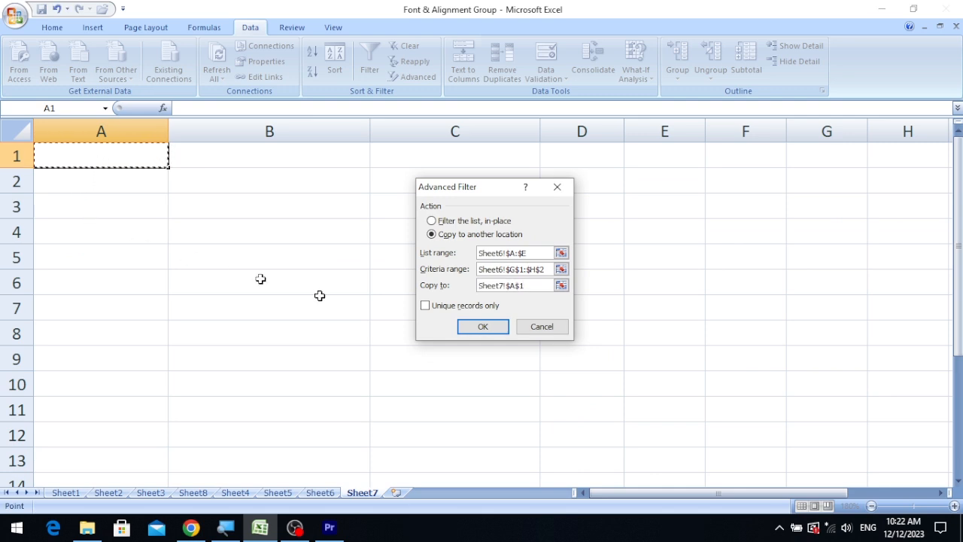
click(482, 327)
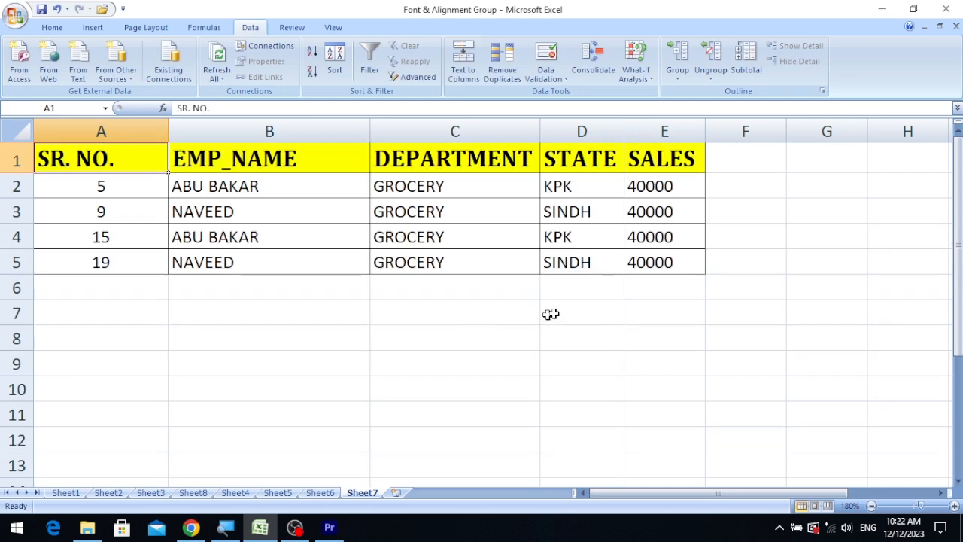
drag(427, 172, 658, 263)
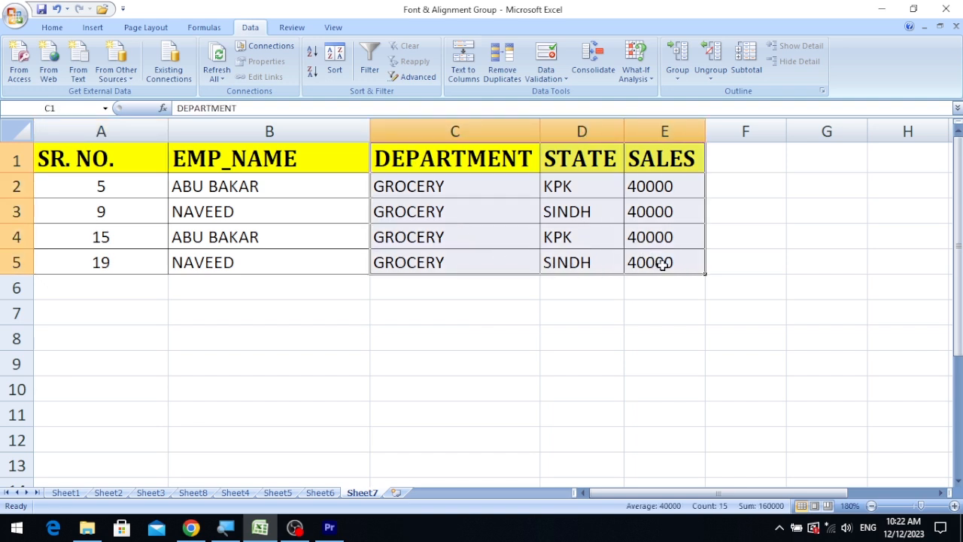